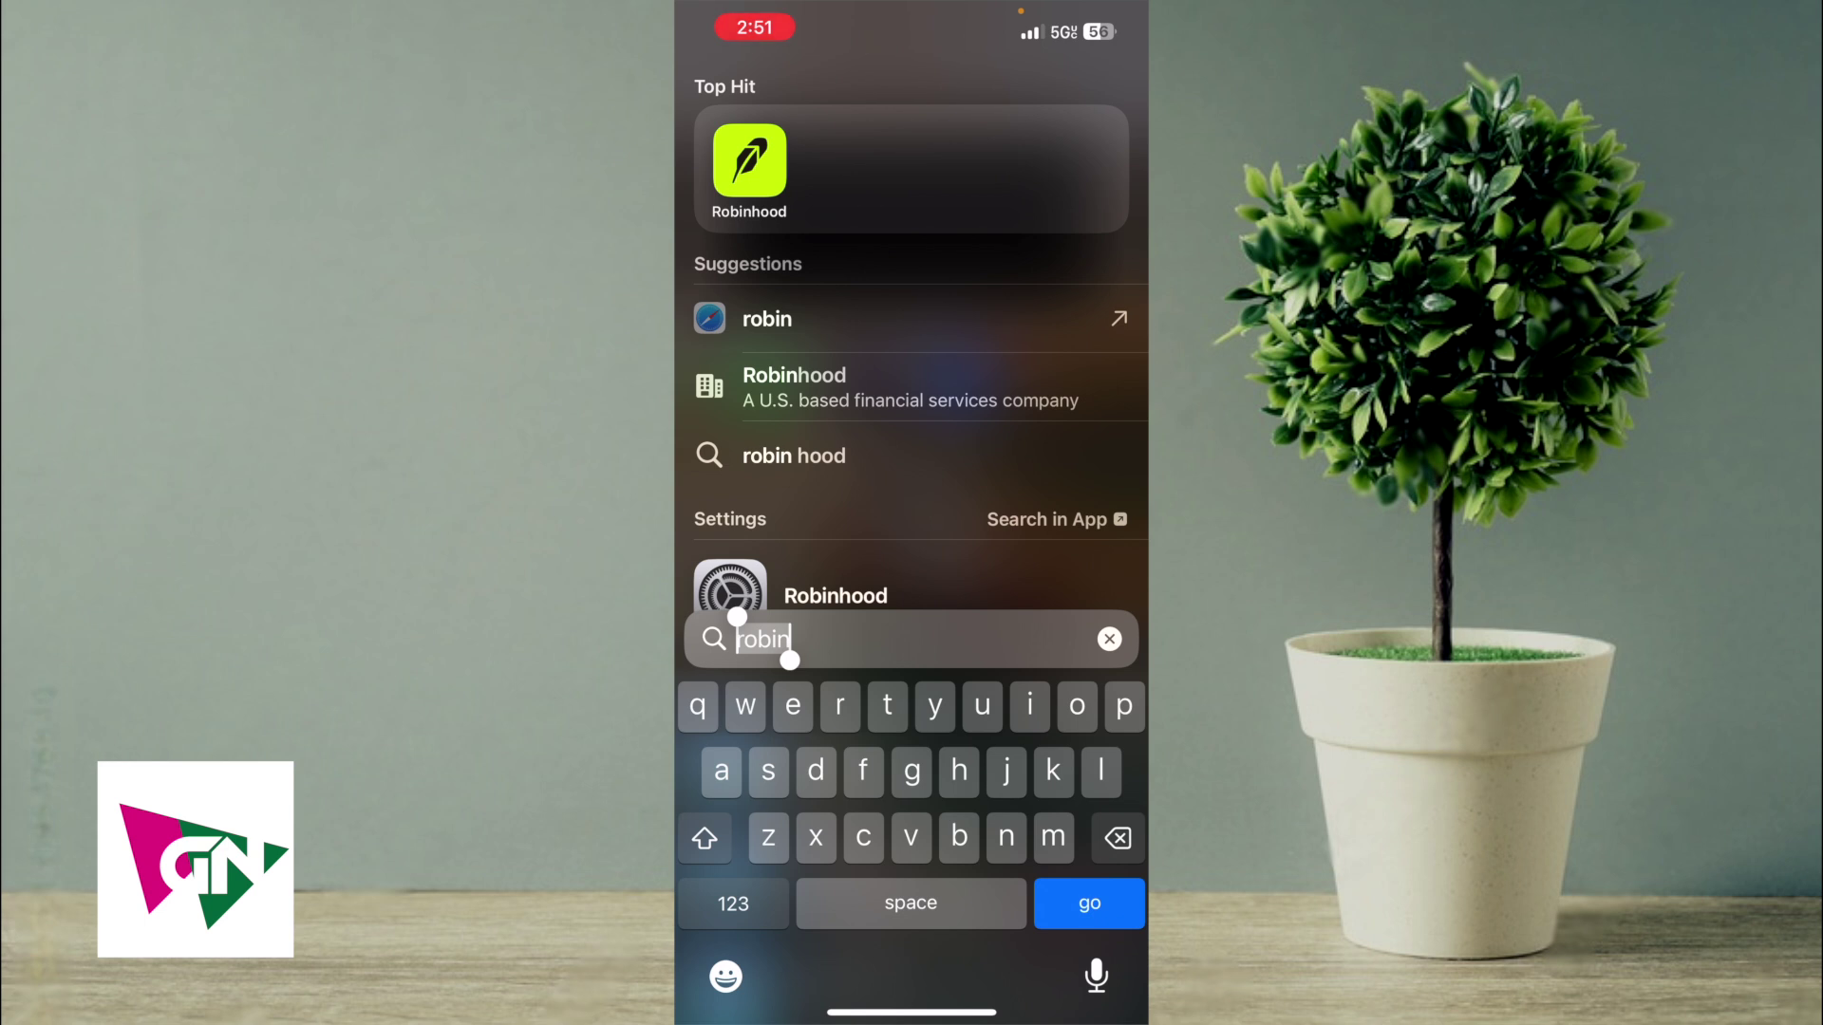
Step: Launch Robinhood from the 'robin' Spotlight search results
key("Return")
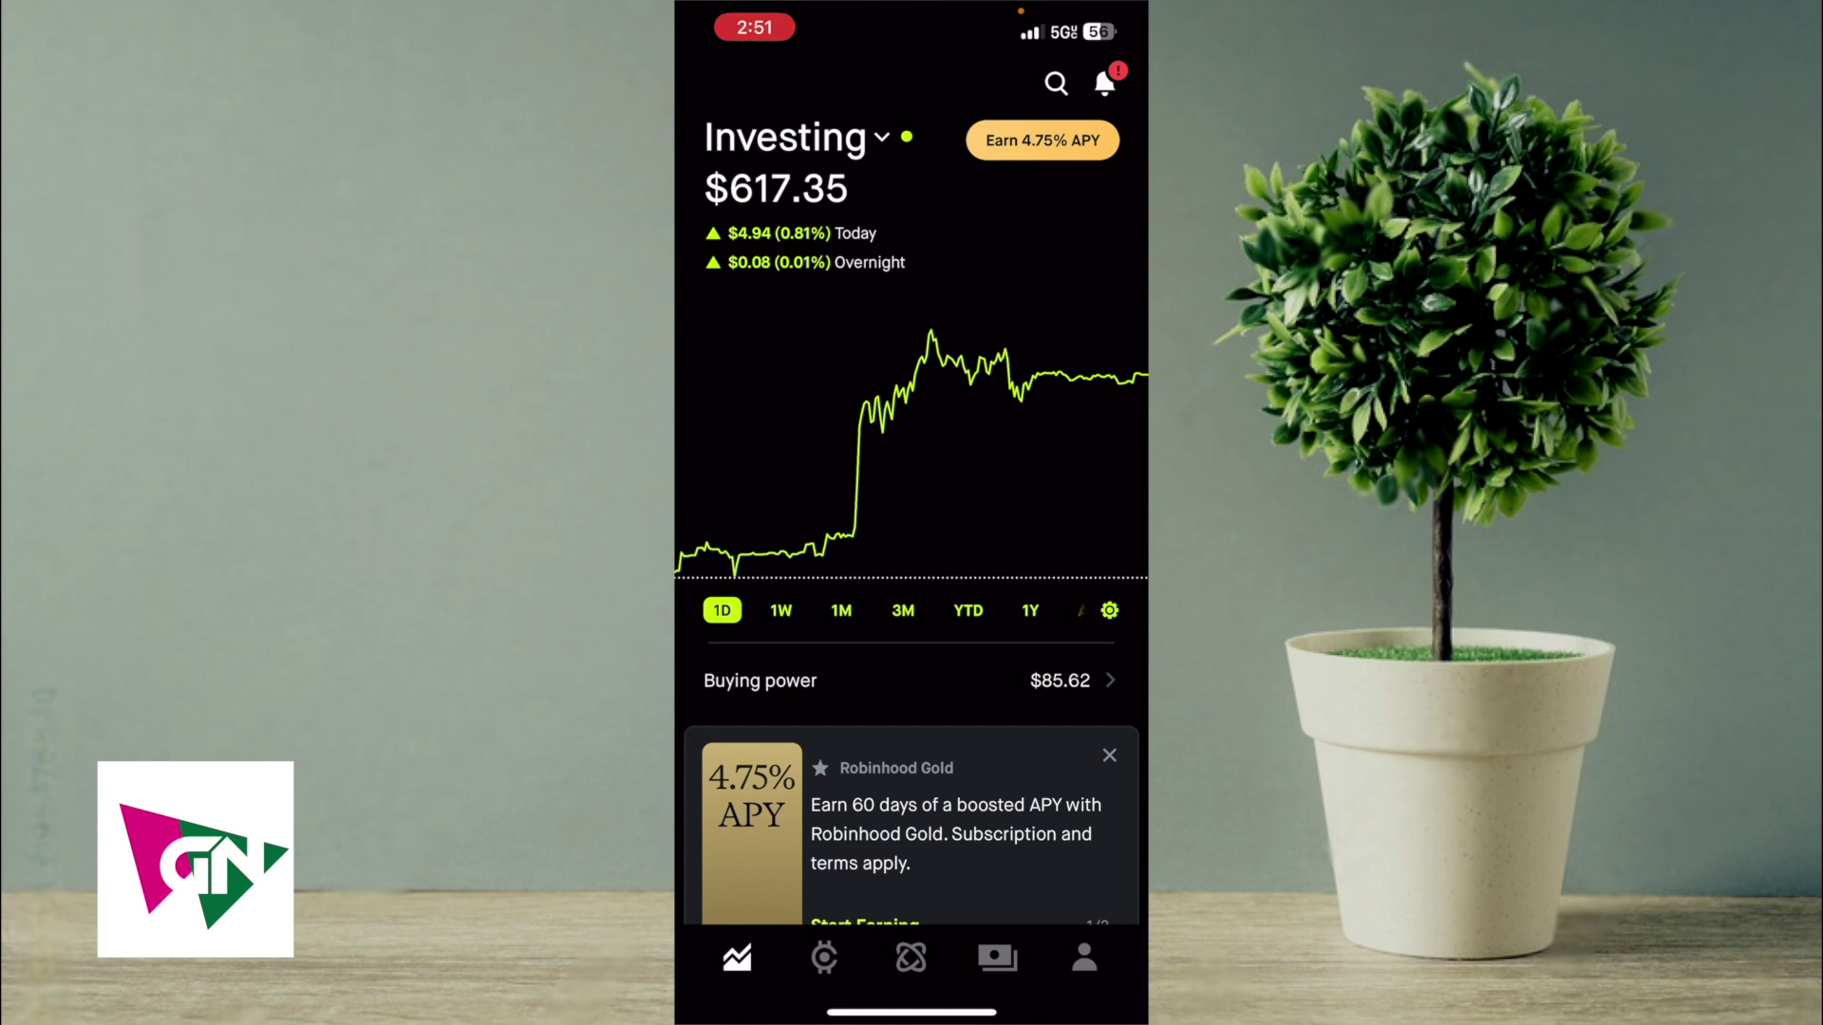
Step: Open the Investing account settings from the account tab's menu
left_click(1083, 957)
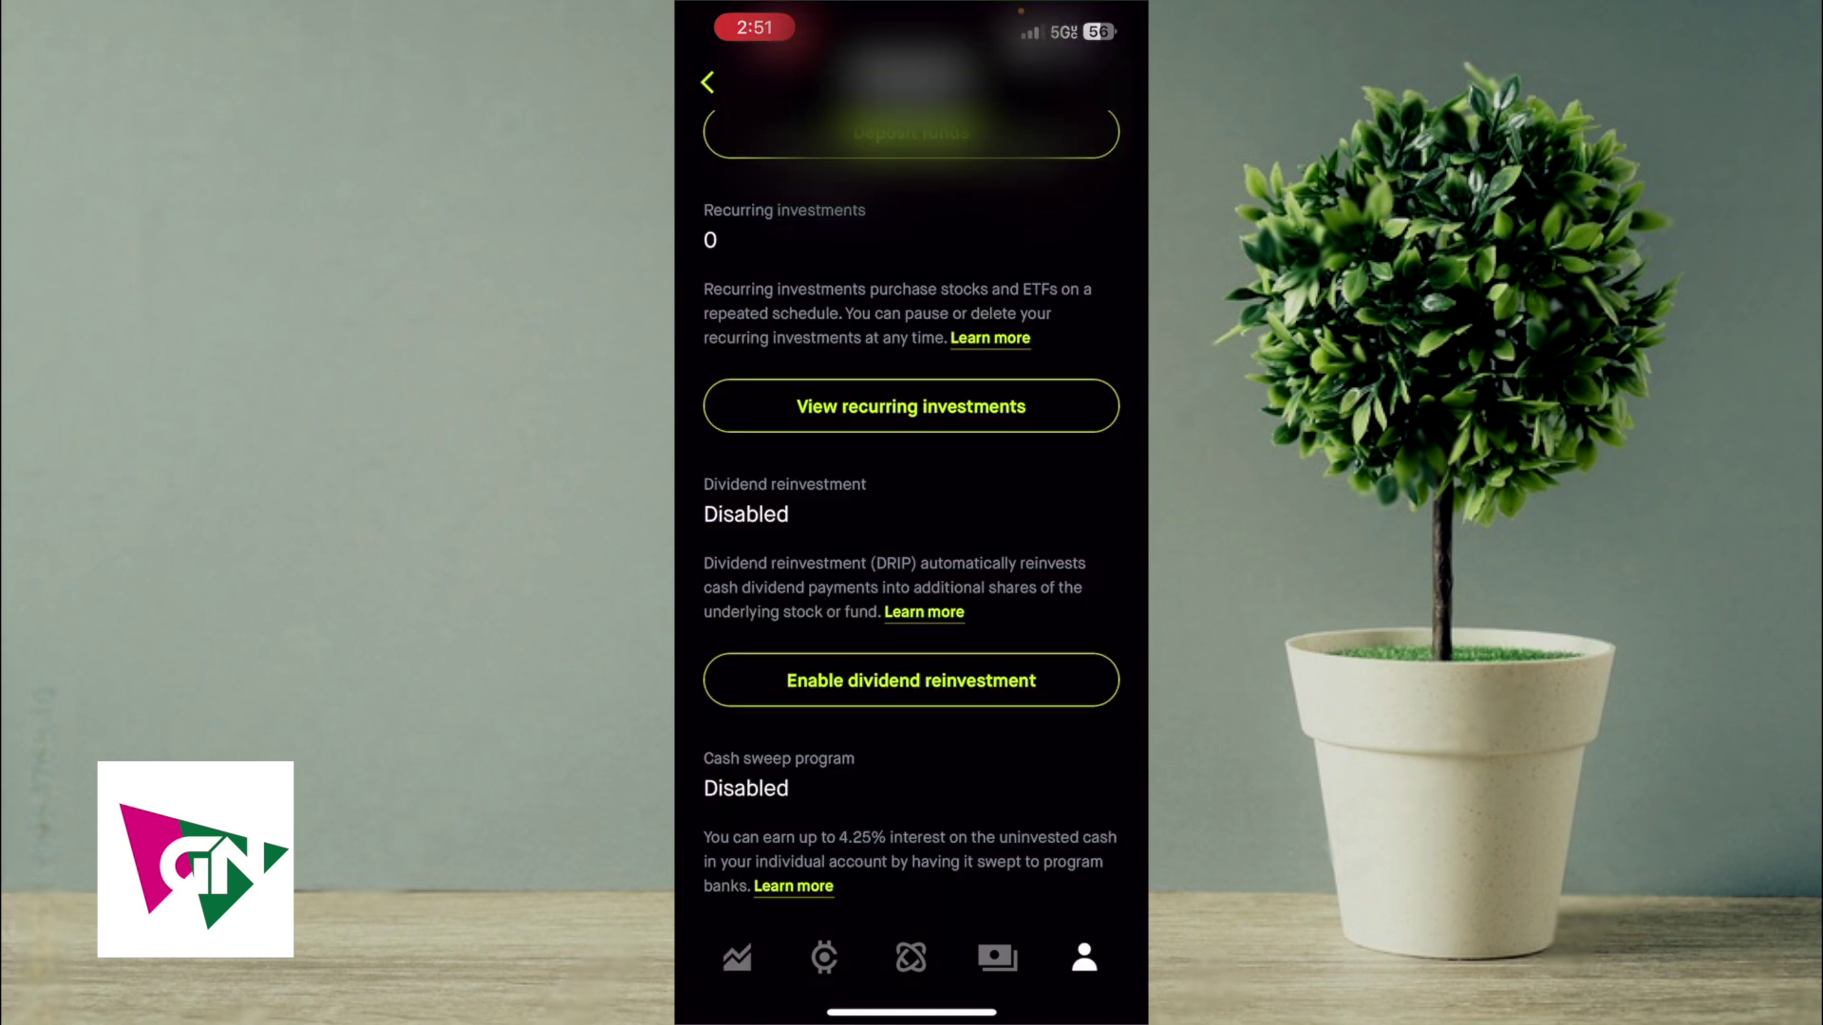
left_click(707, 83)
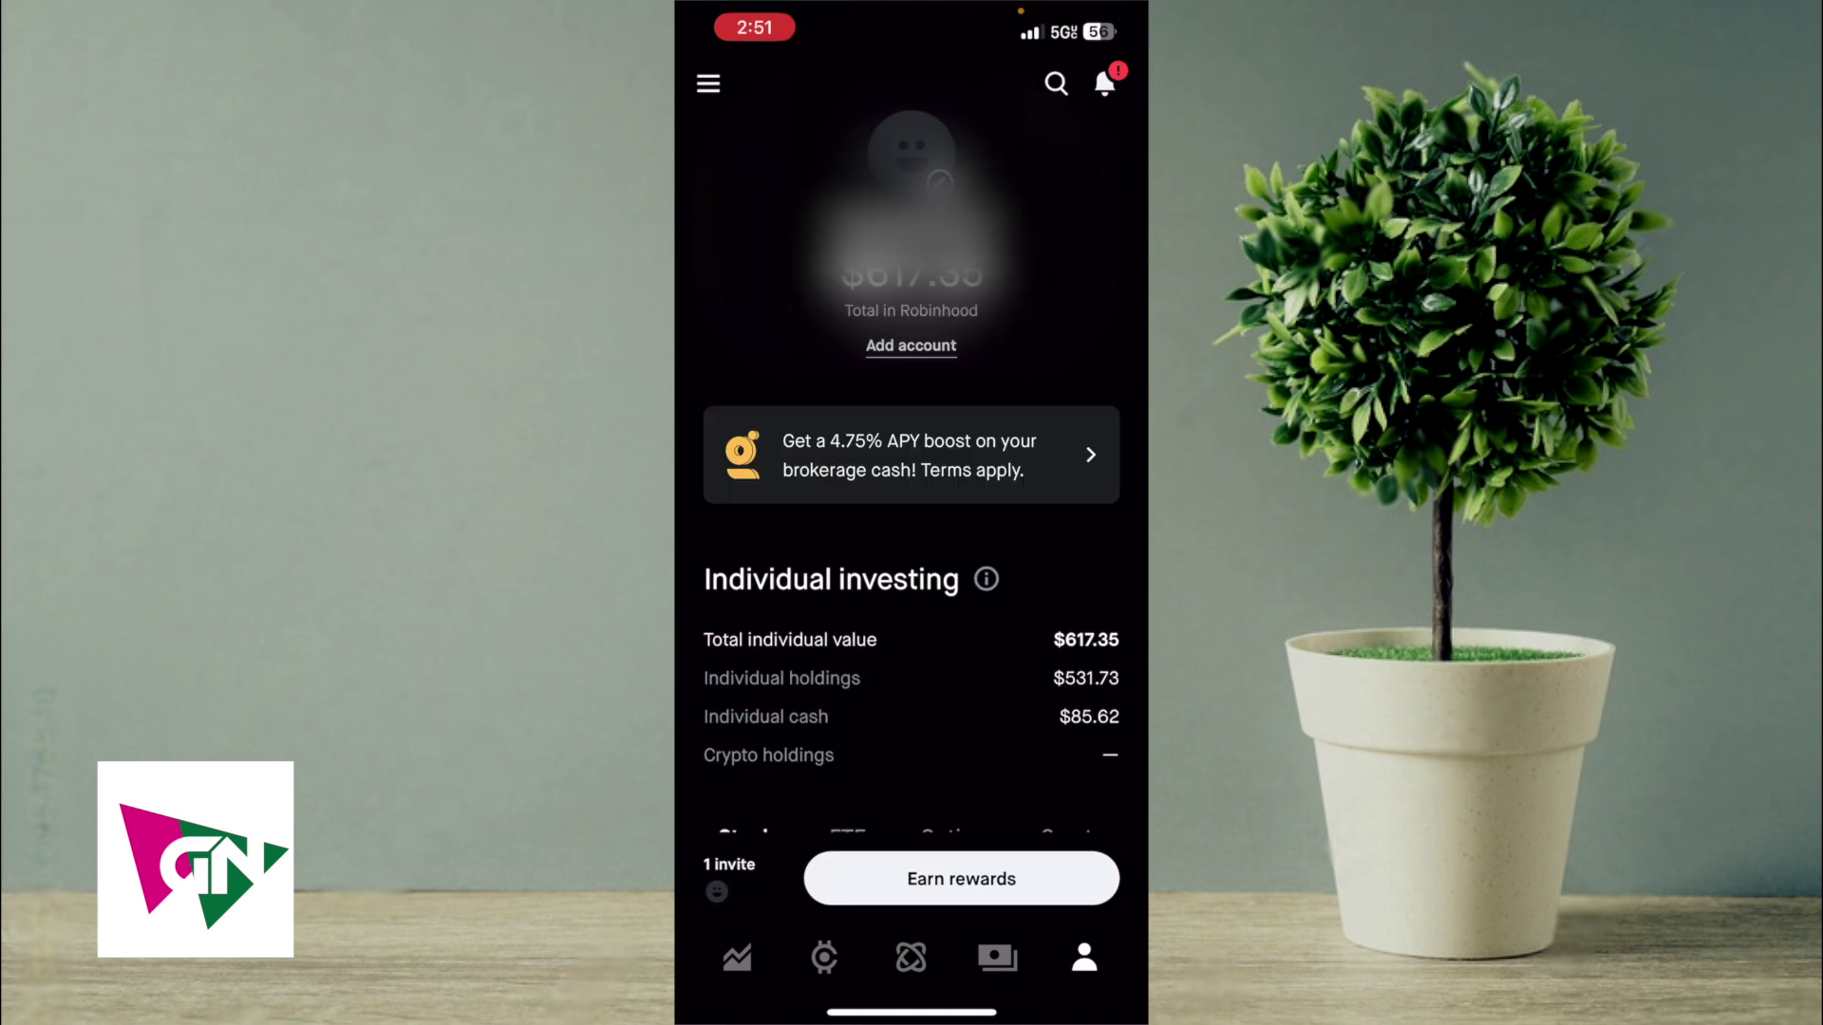
left_click(708, 83)
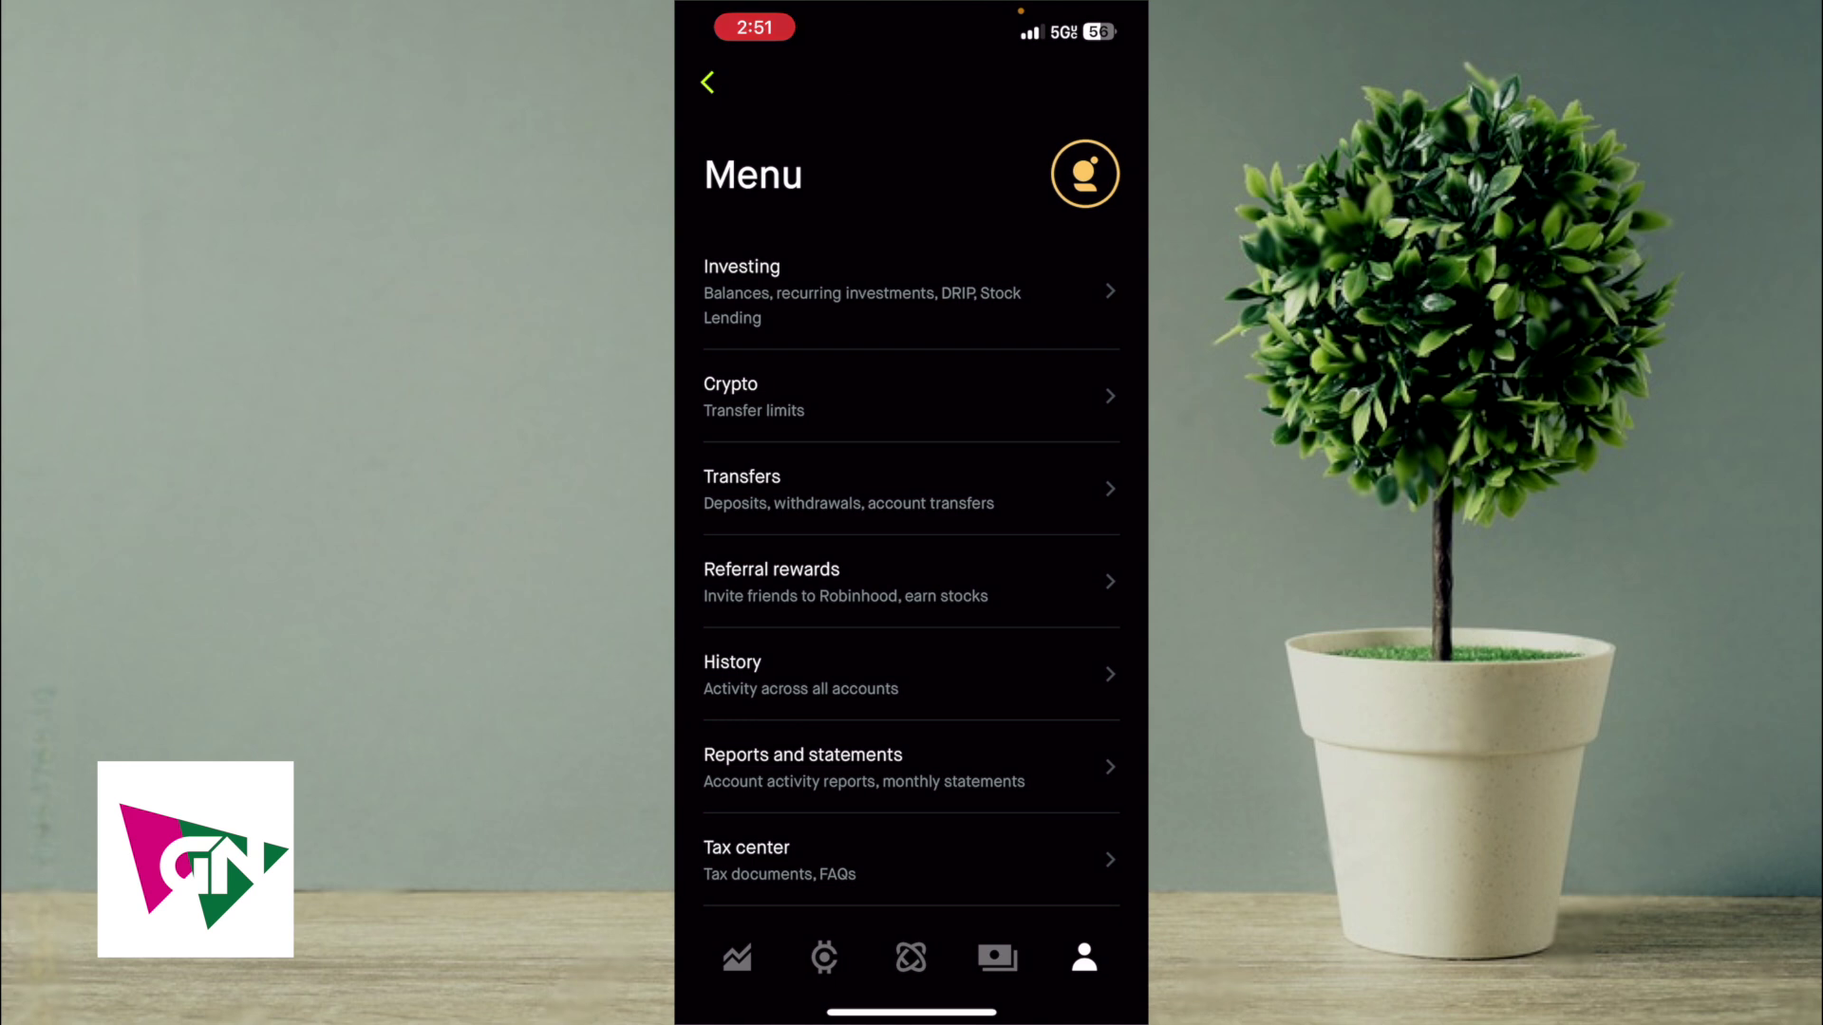
left_click(741, 277)
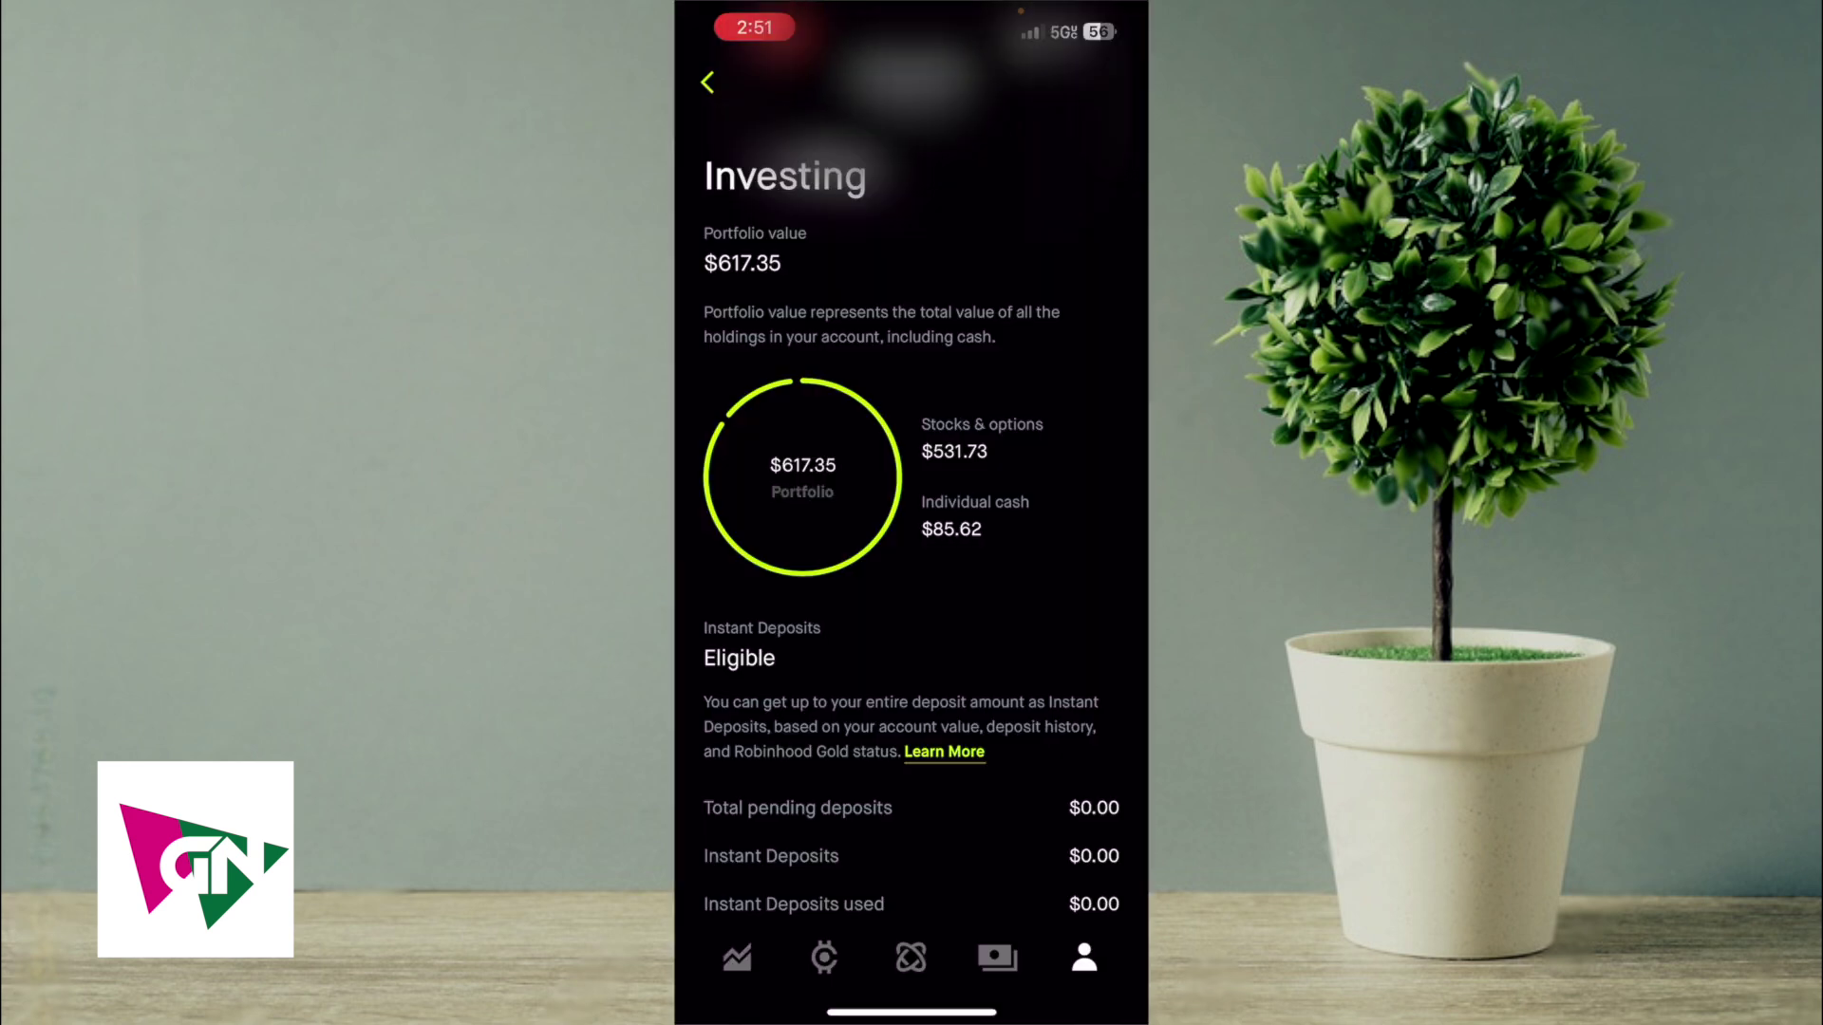
scroll(911, 570, "down", 5)
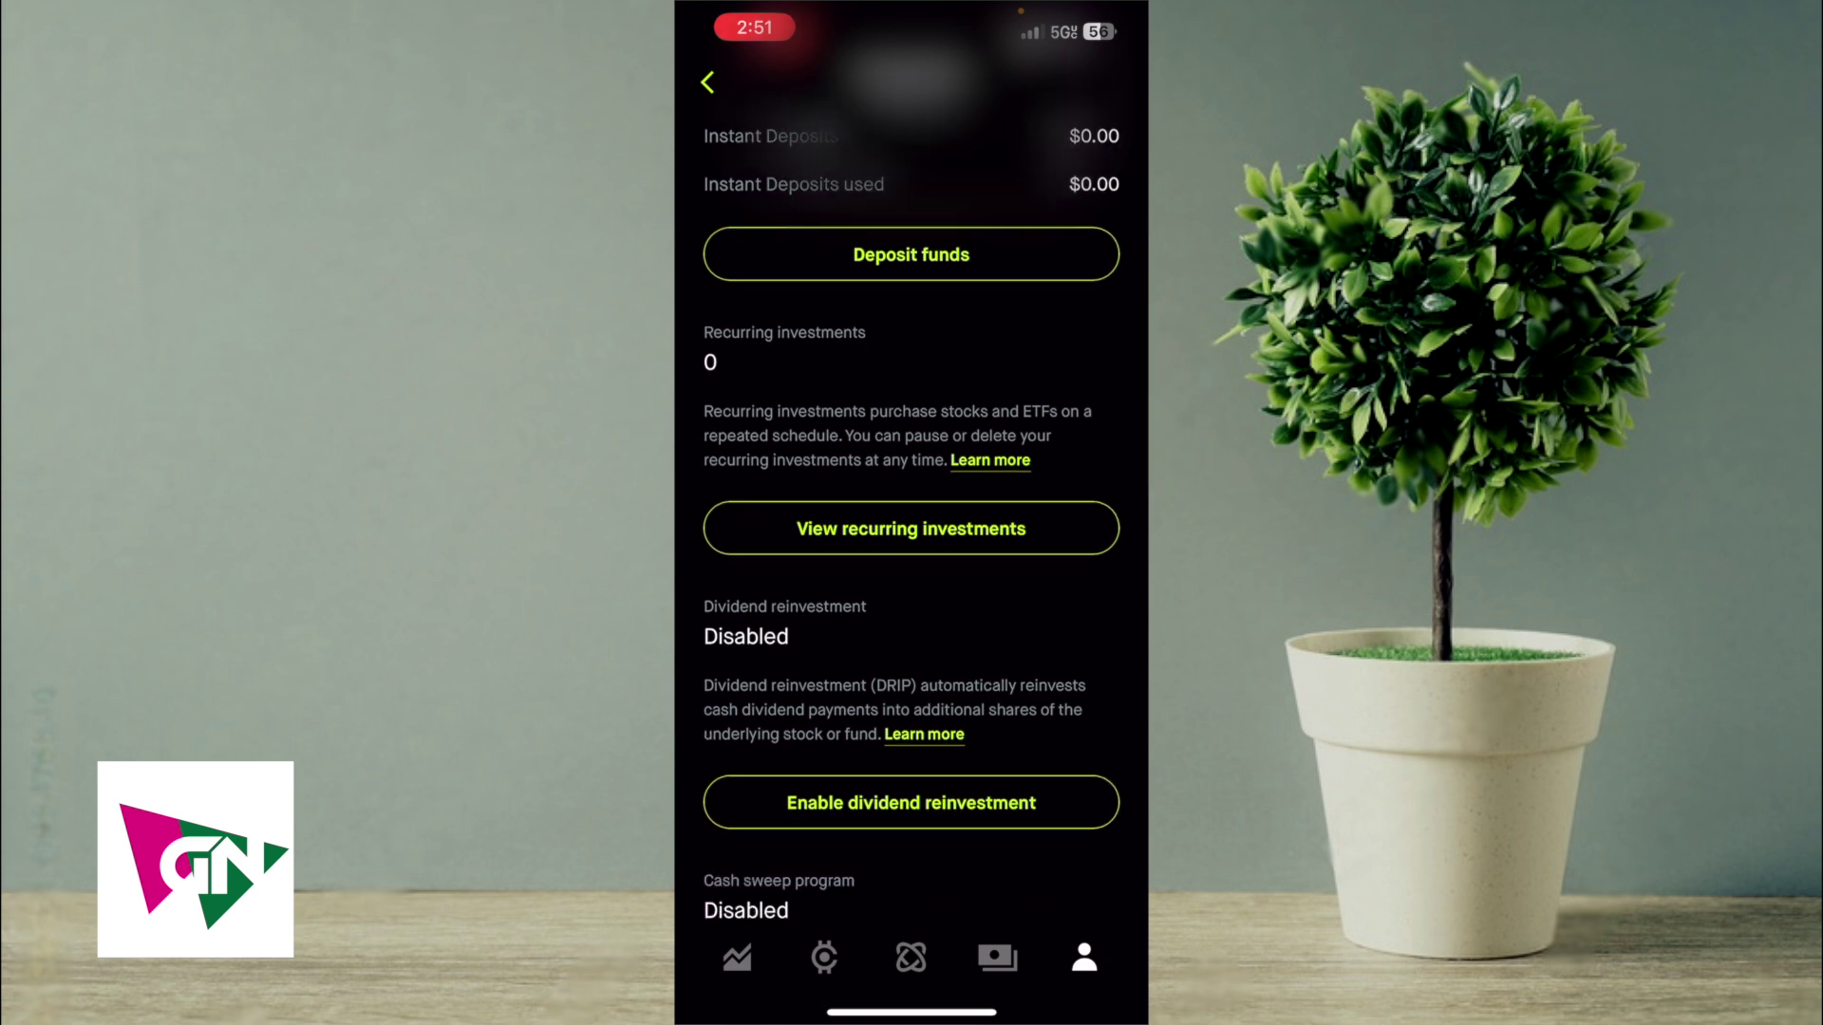
scroll(911, 570, "down", 1)
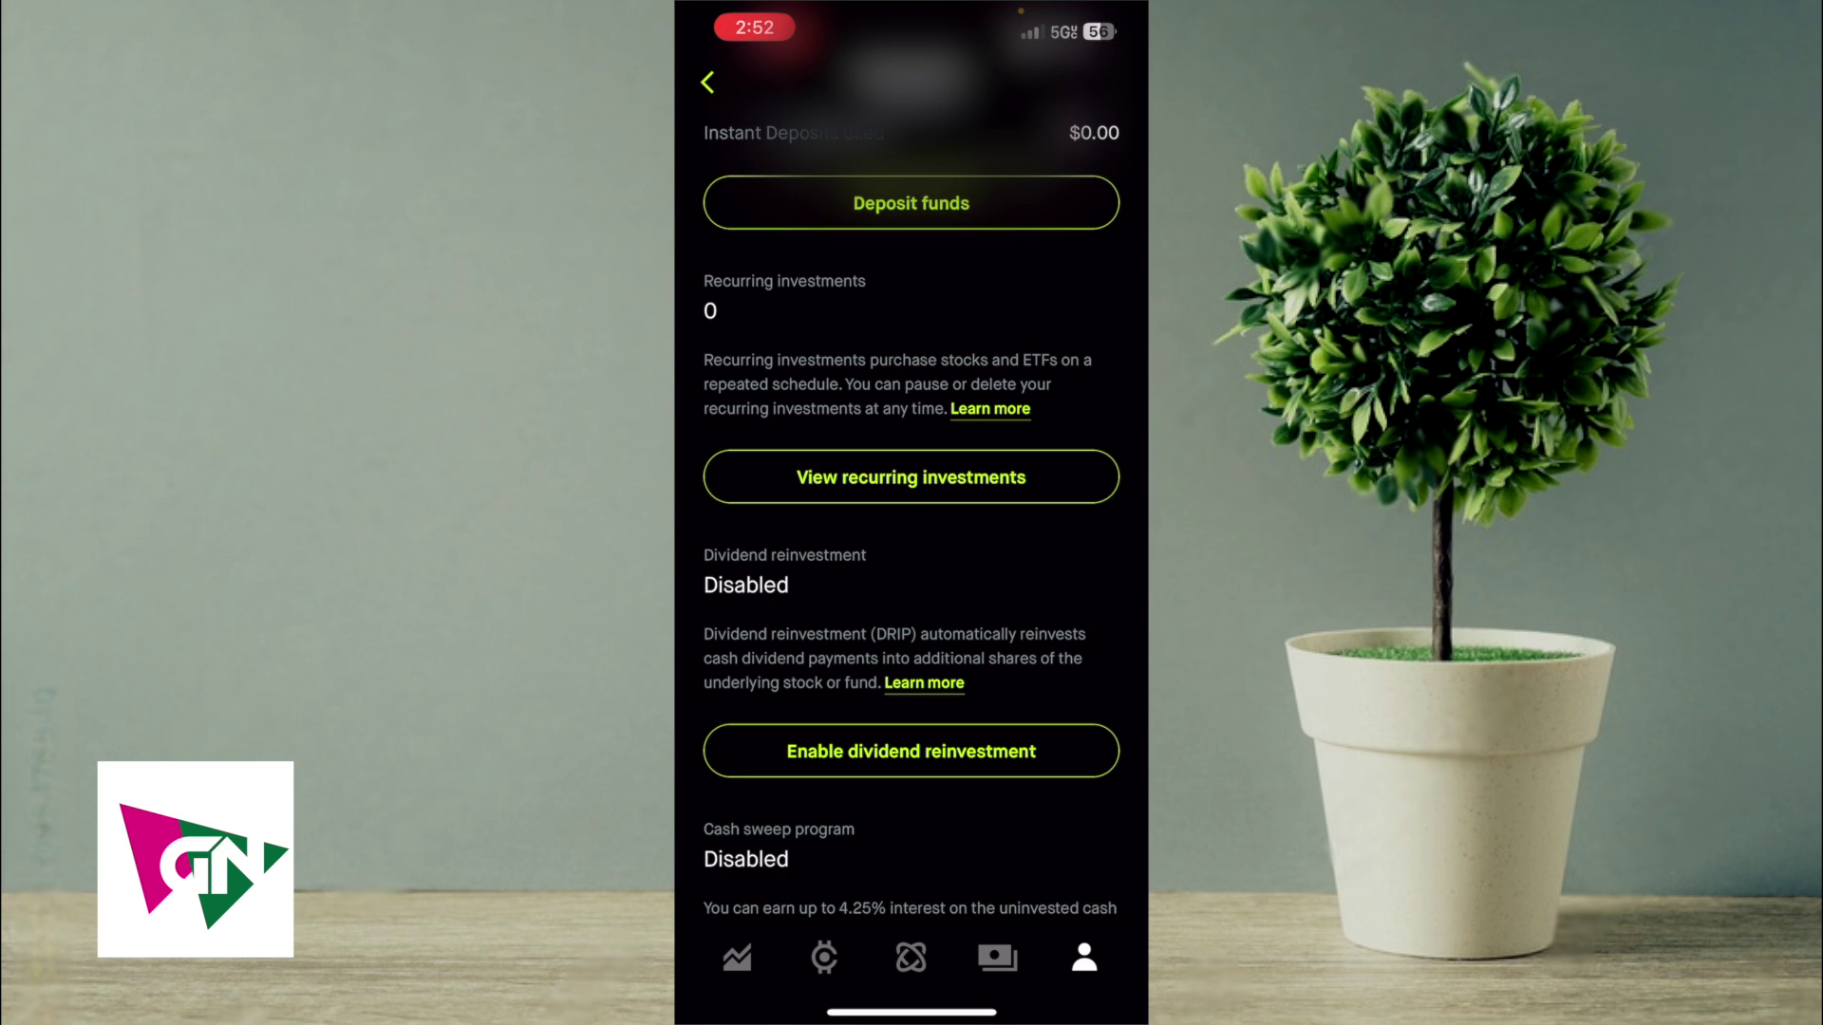
Step: Start dividend reinvestment enrollment and proceed past the intro to the DRIP agreement
left_click(913, 751)
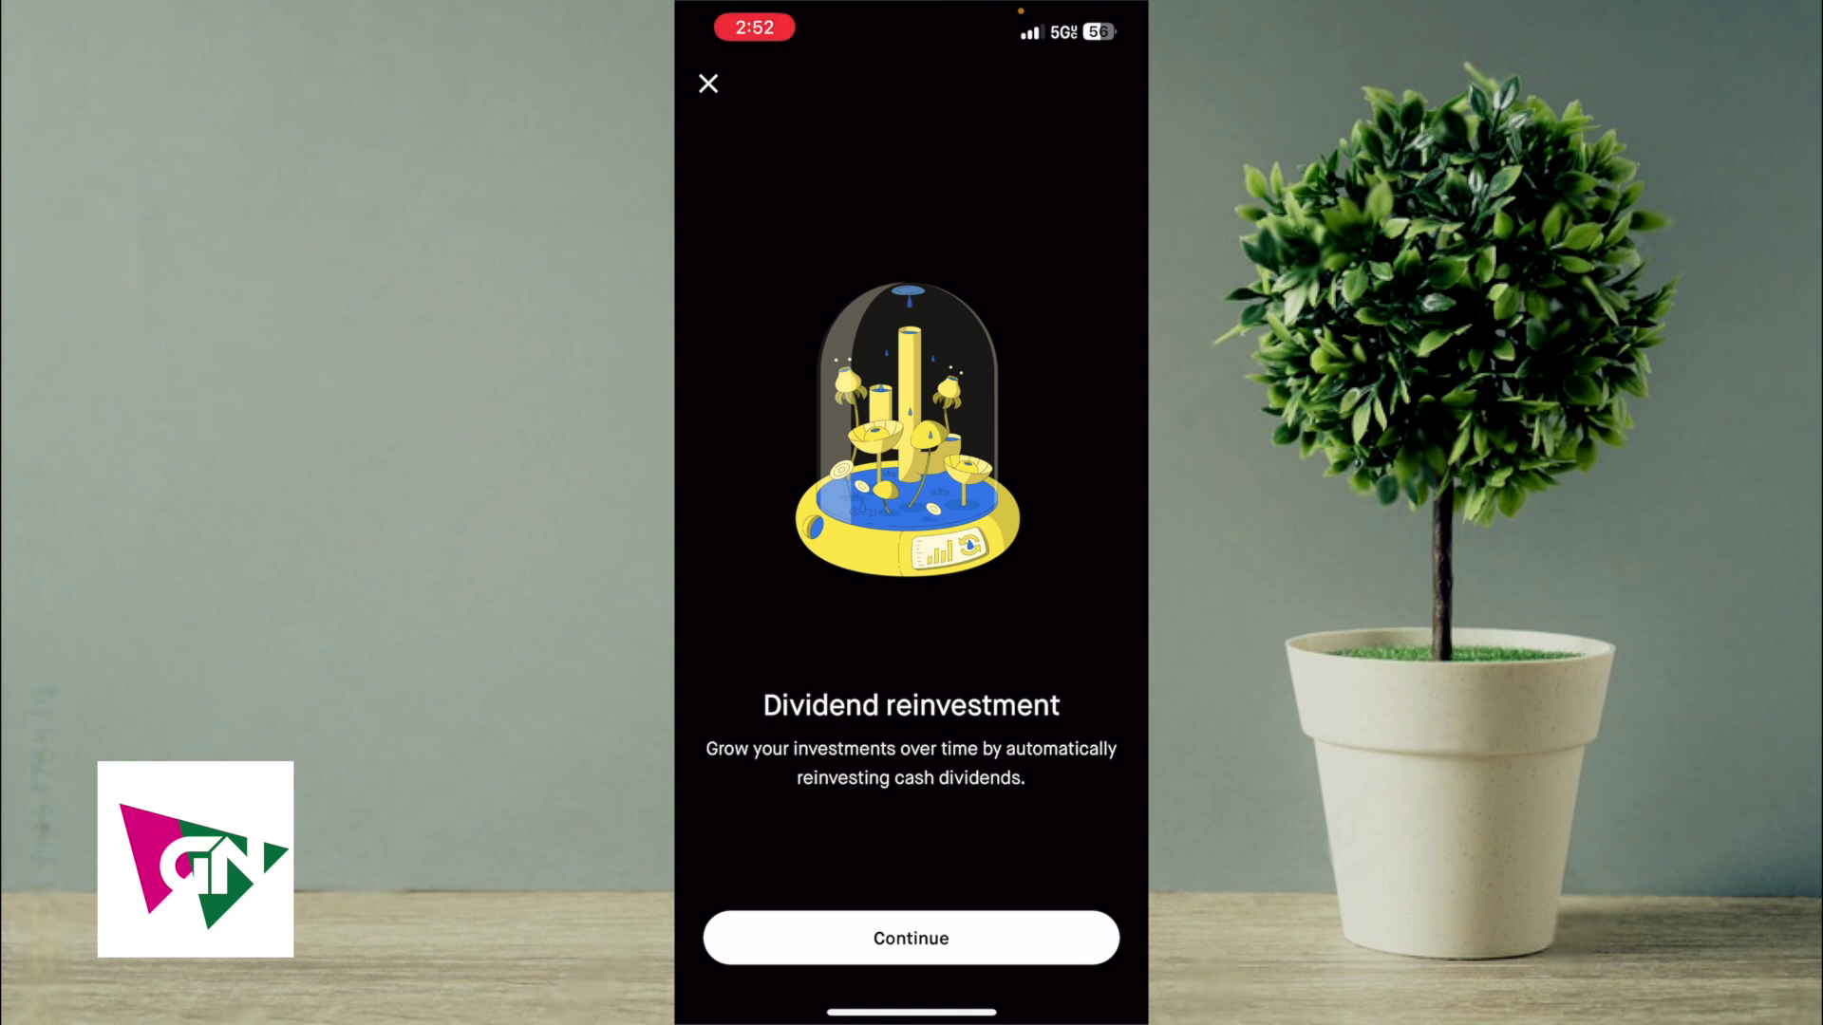
left_click(911, 937)
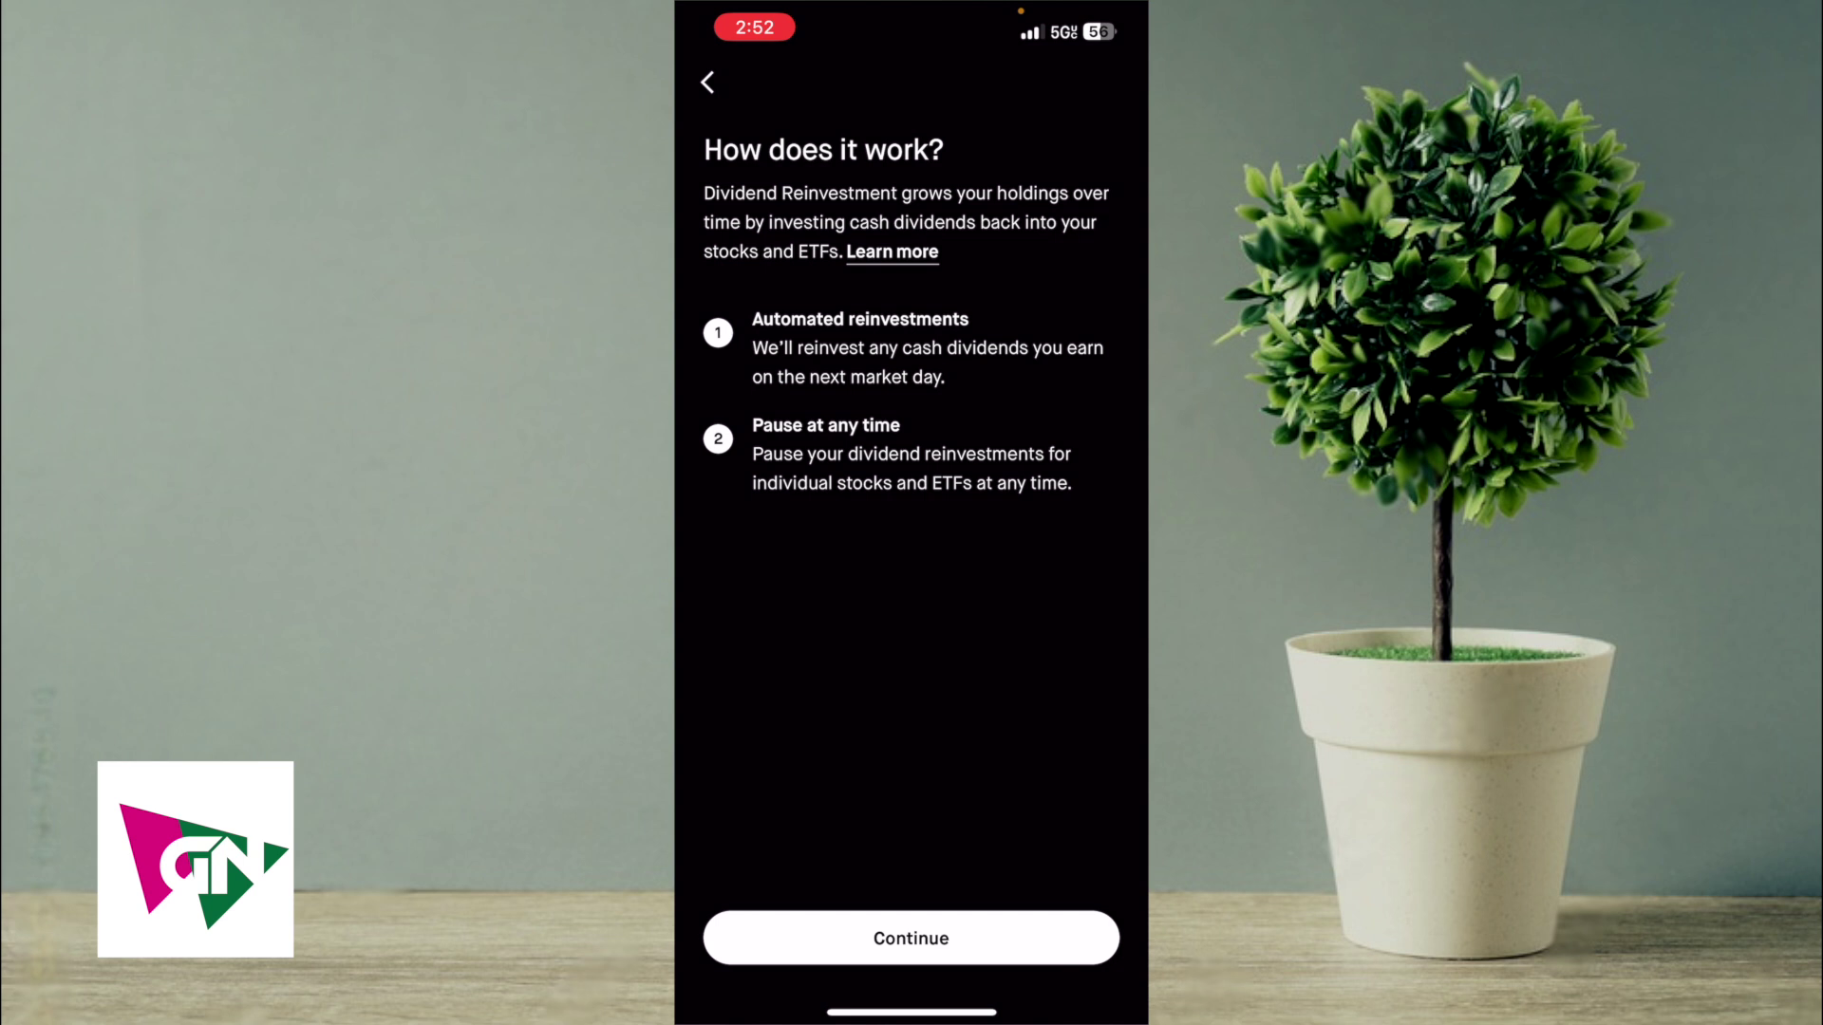
left_click(911, 937)
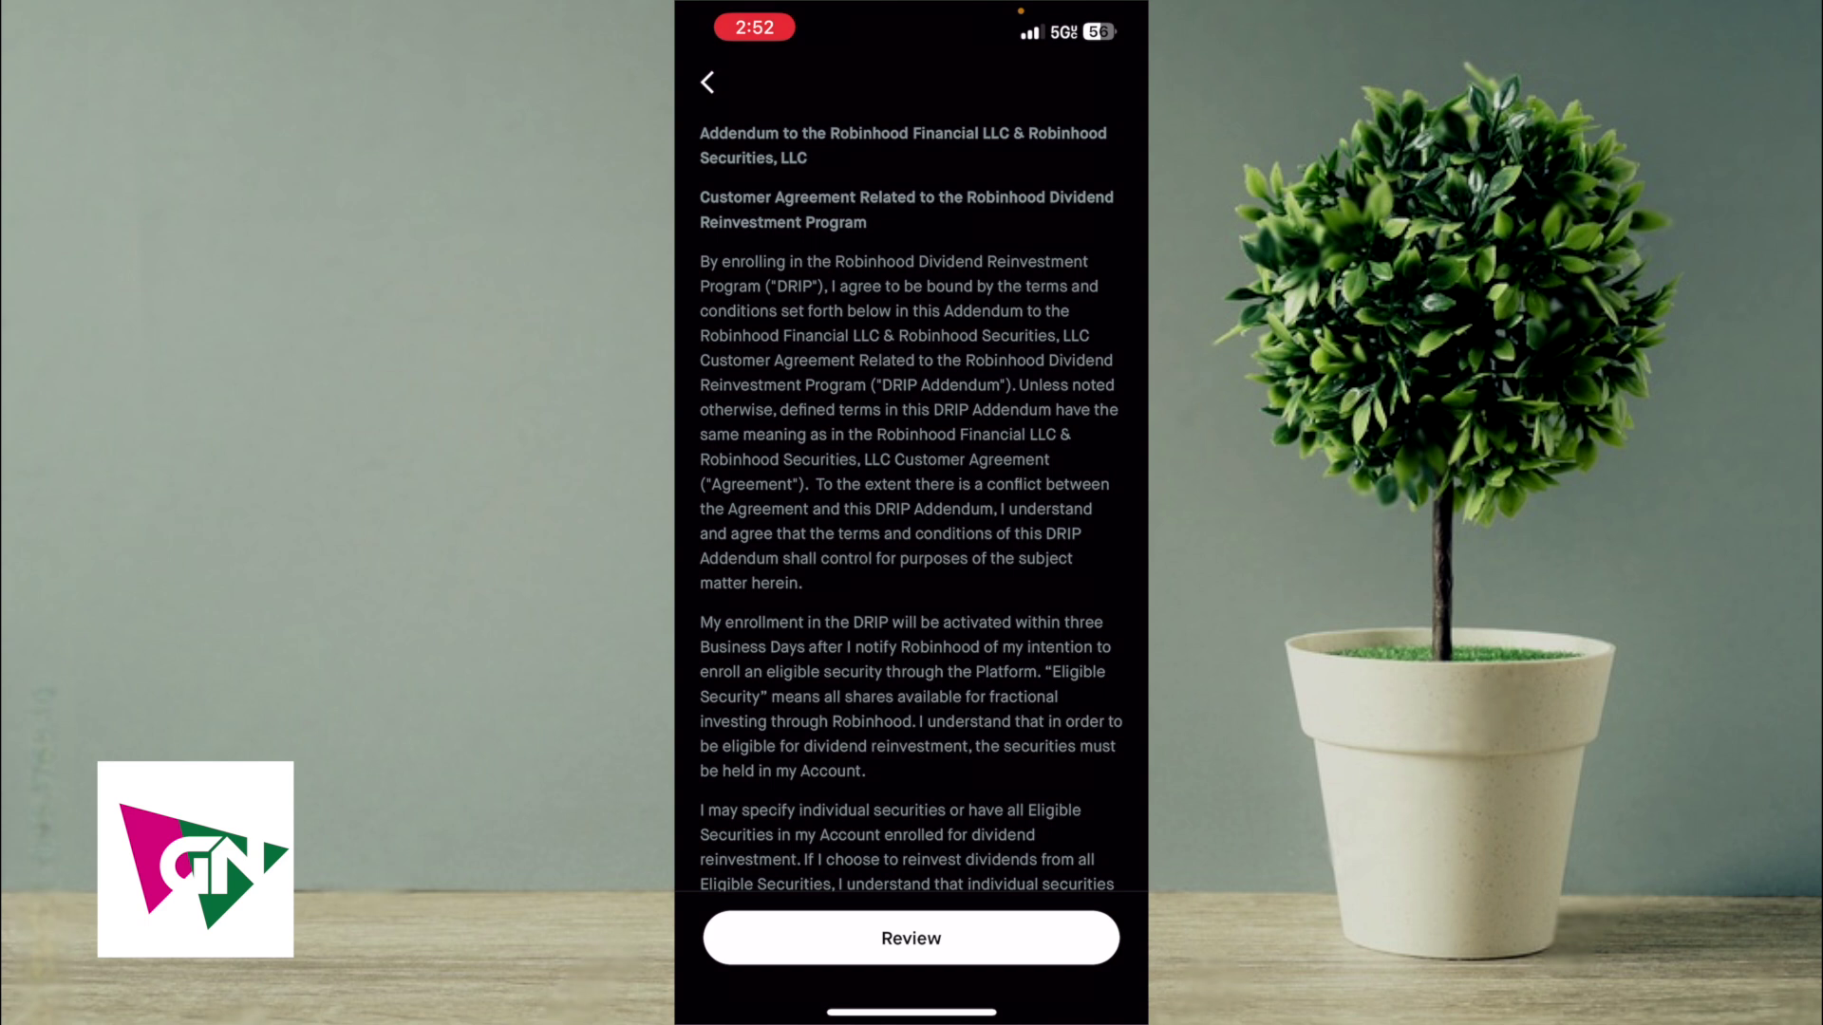
Step: Review and agree to the DRIP addendum, then finish enrollment
left_click(912, 938)
left_click(912, 938)
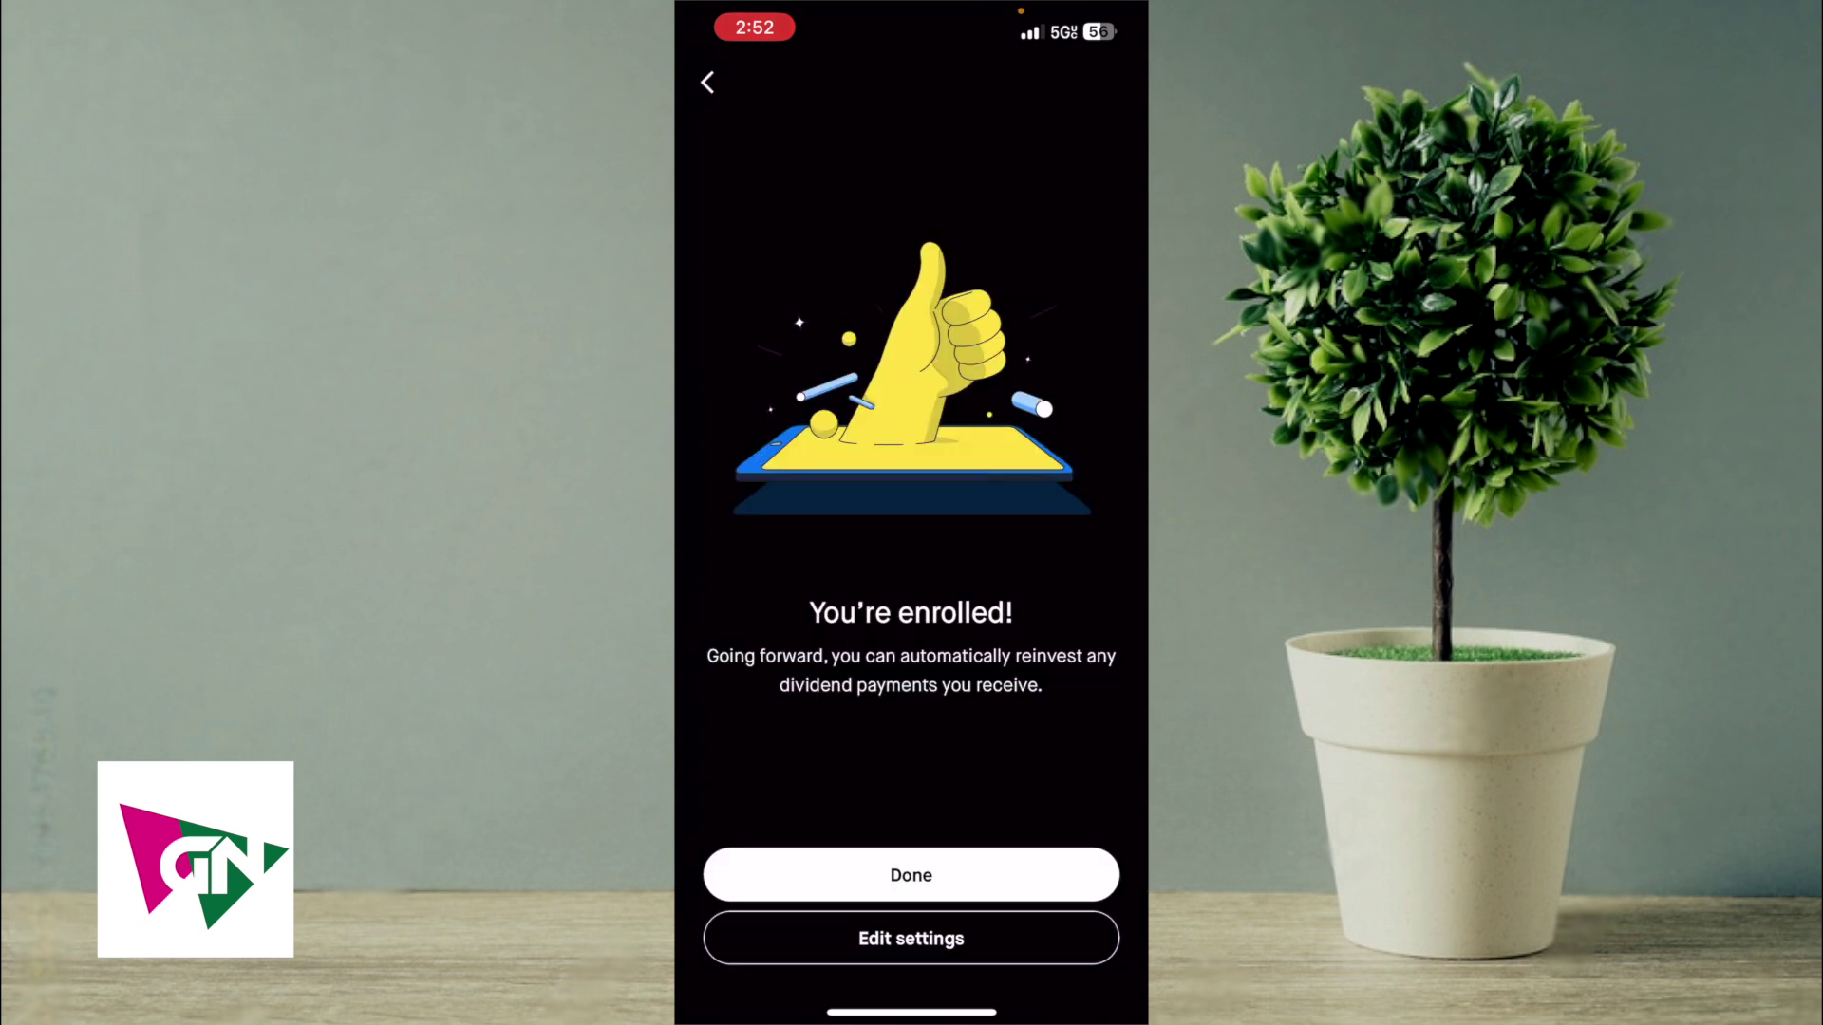
left_click(912, 874)
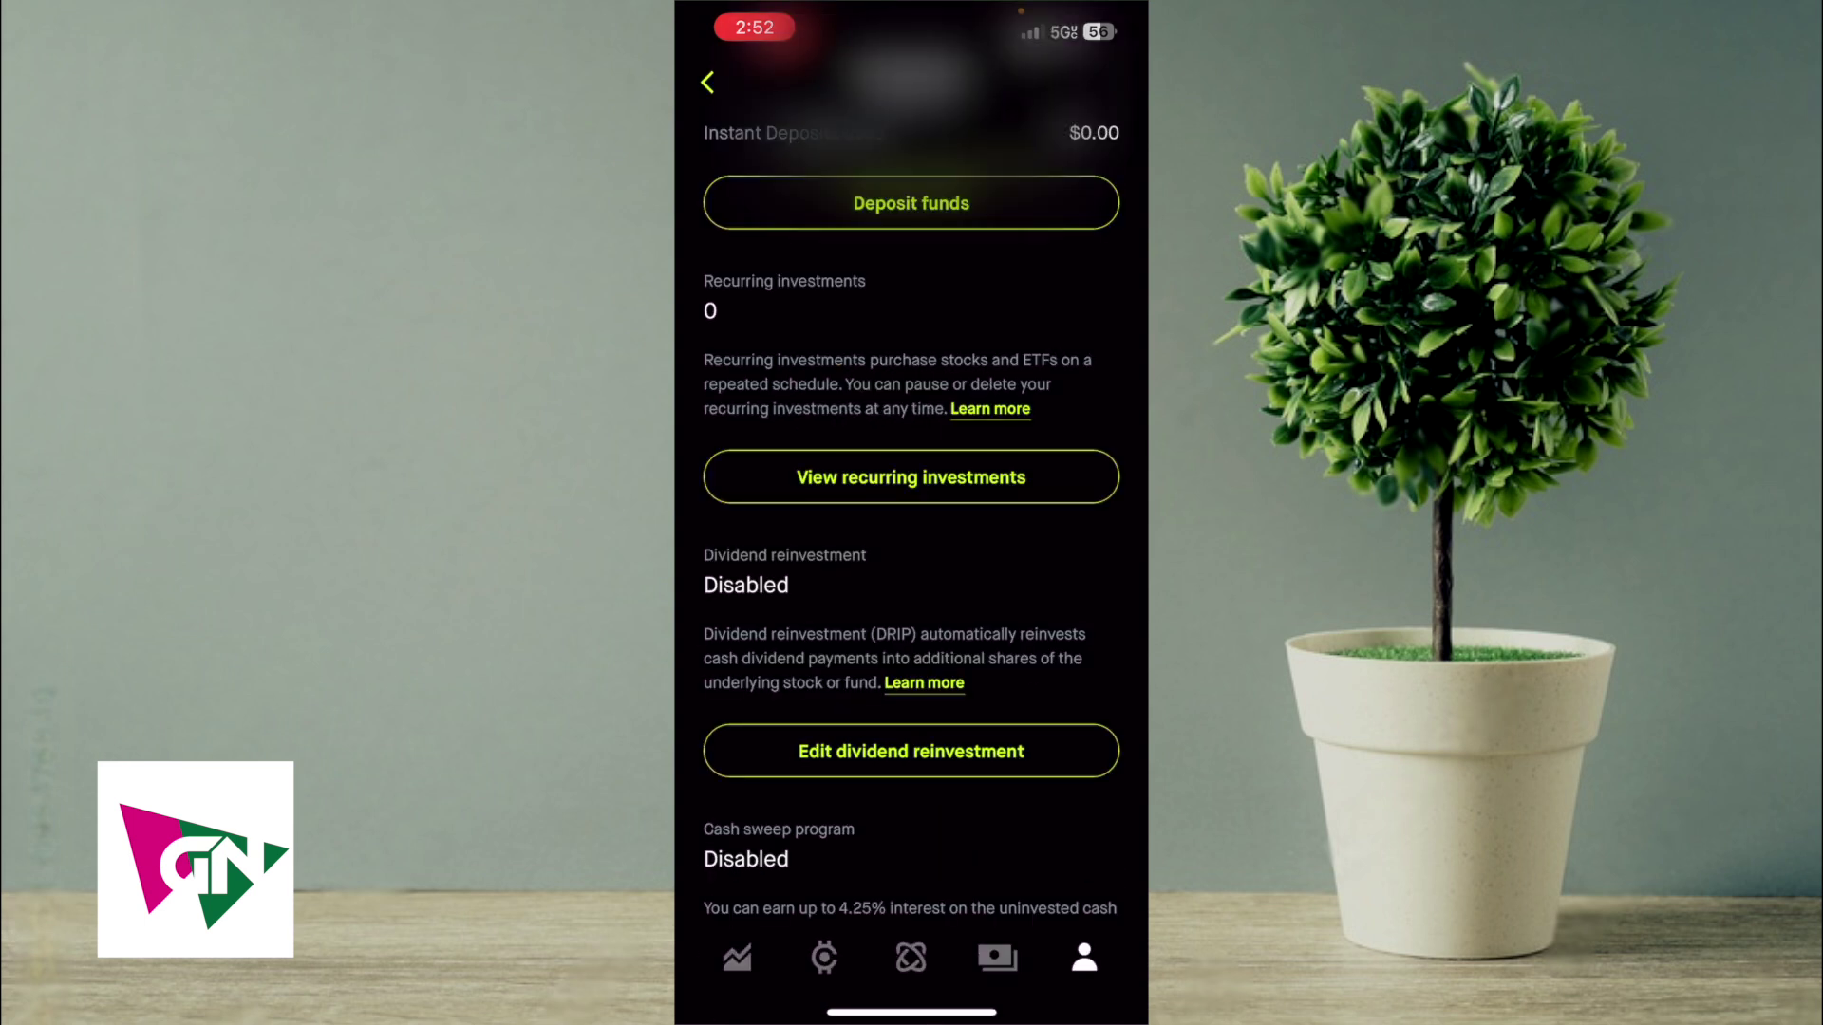
scroll(911, 569, "down", 2)
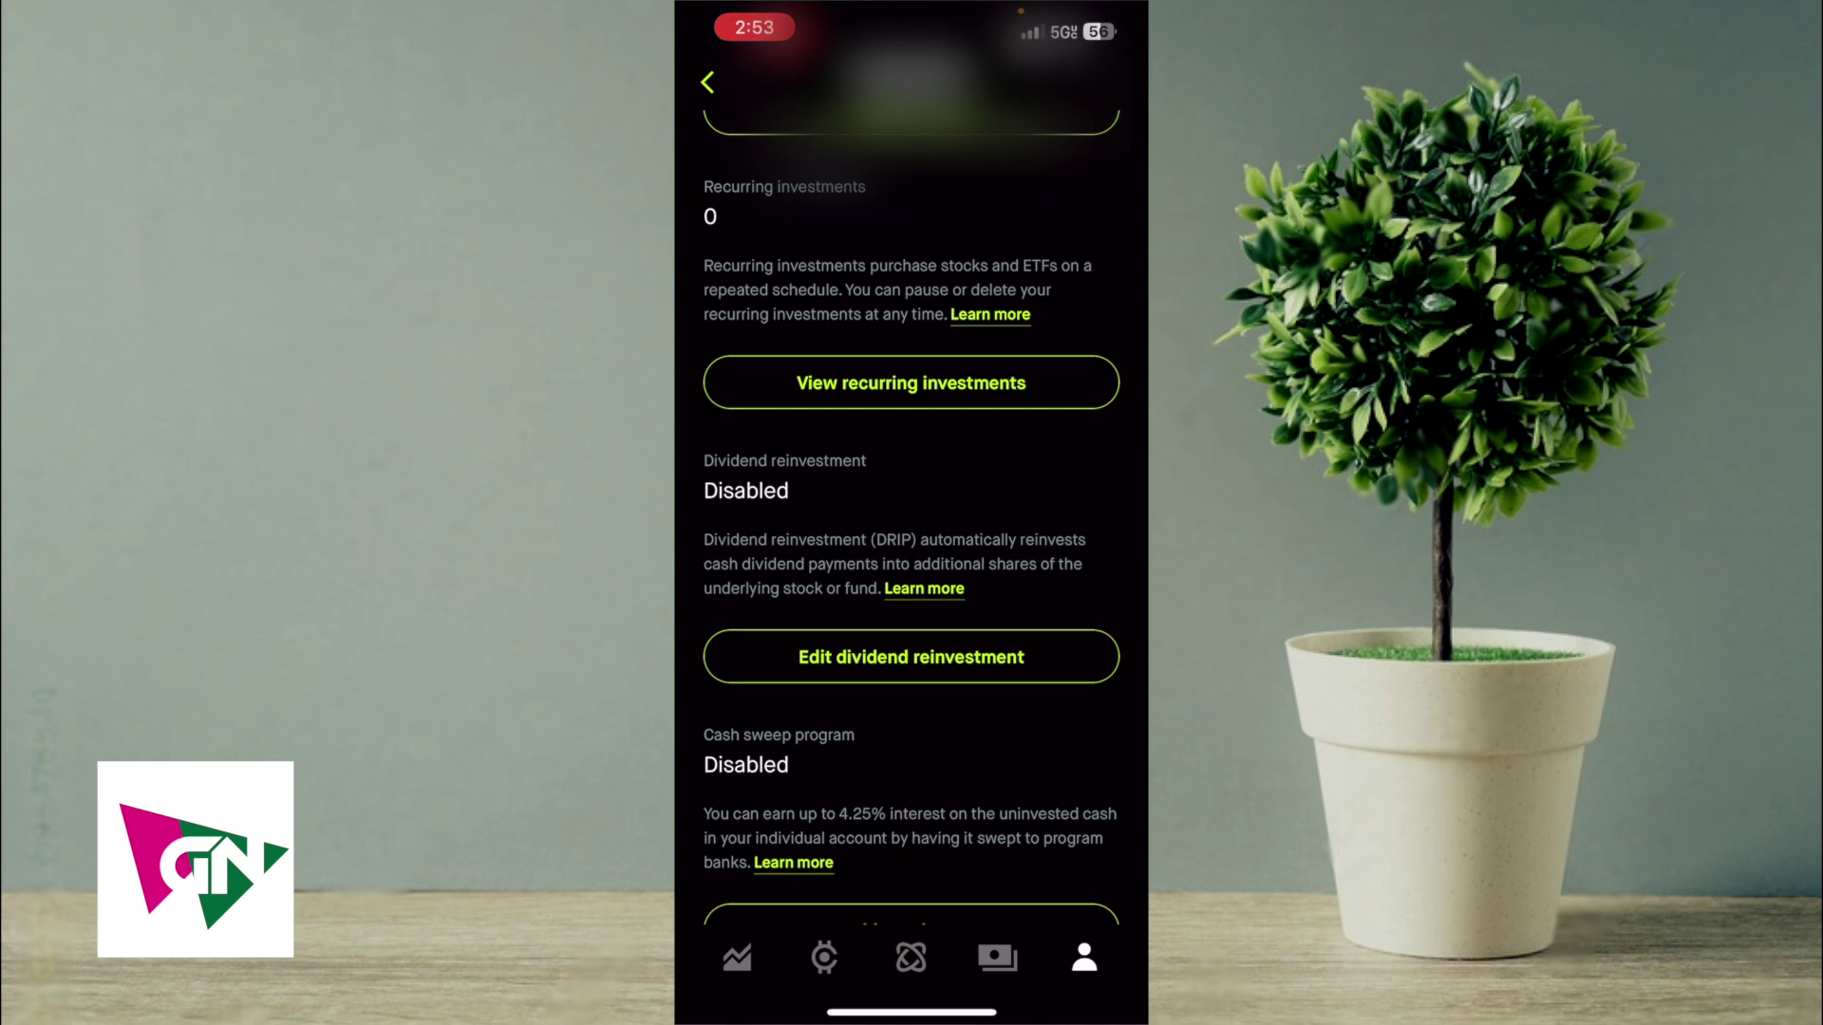
left_click(708, 84)
left_click(797, 278)
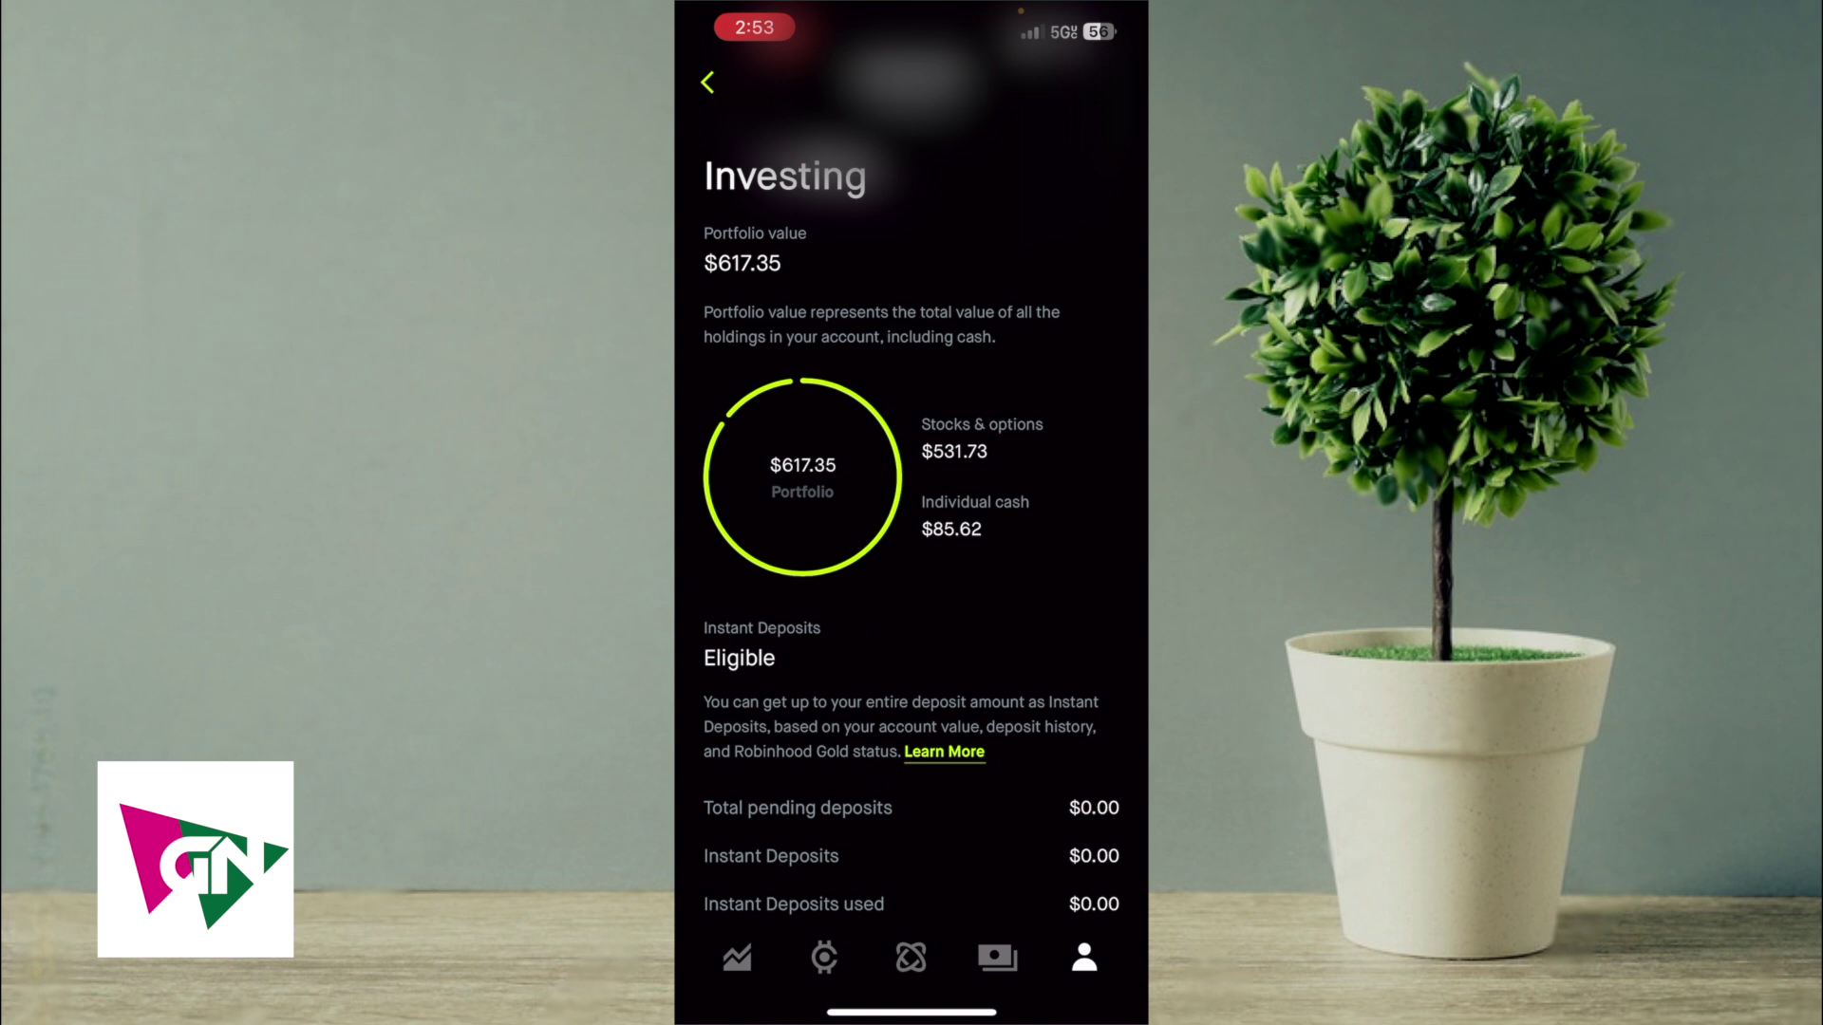
scroll(912, 571, "down", 10)
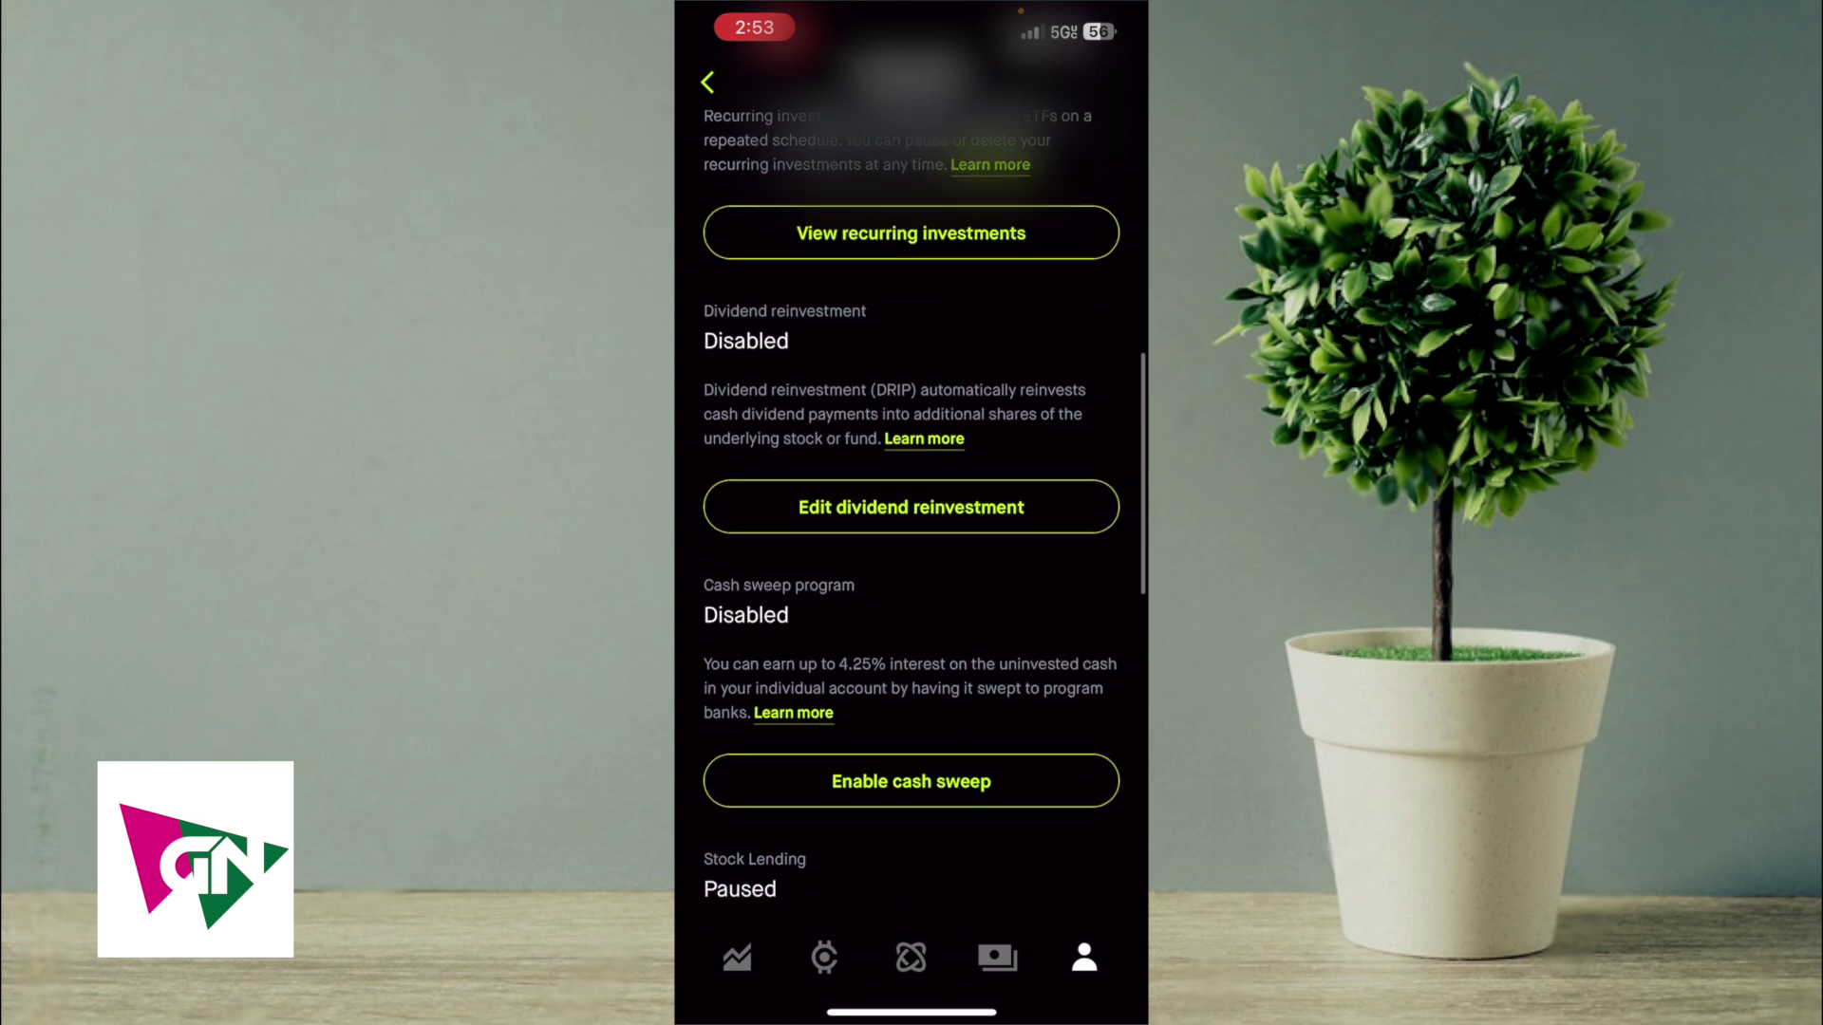
scroll(912, 498, "up", 1)
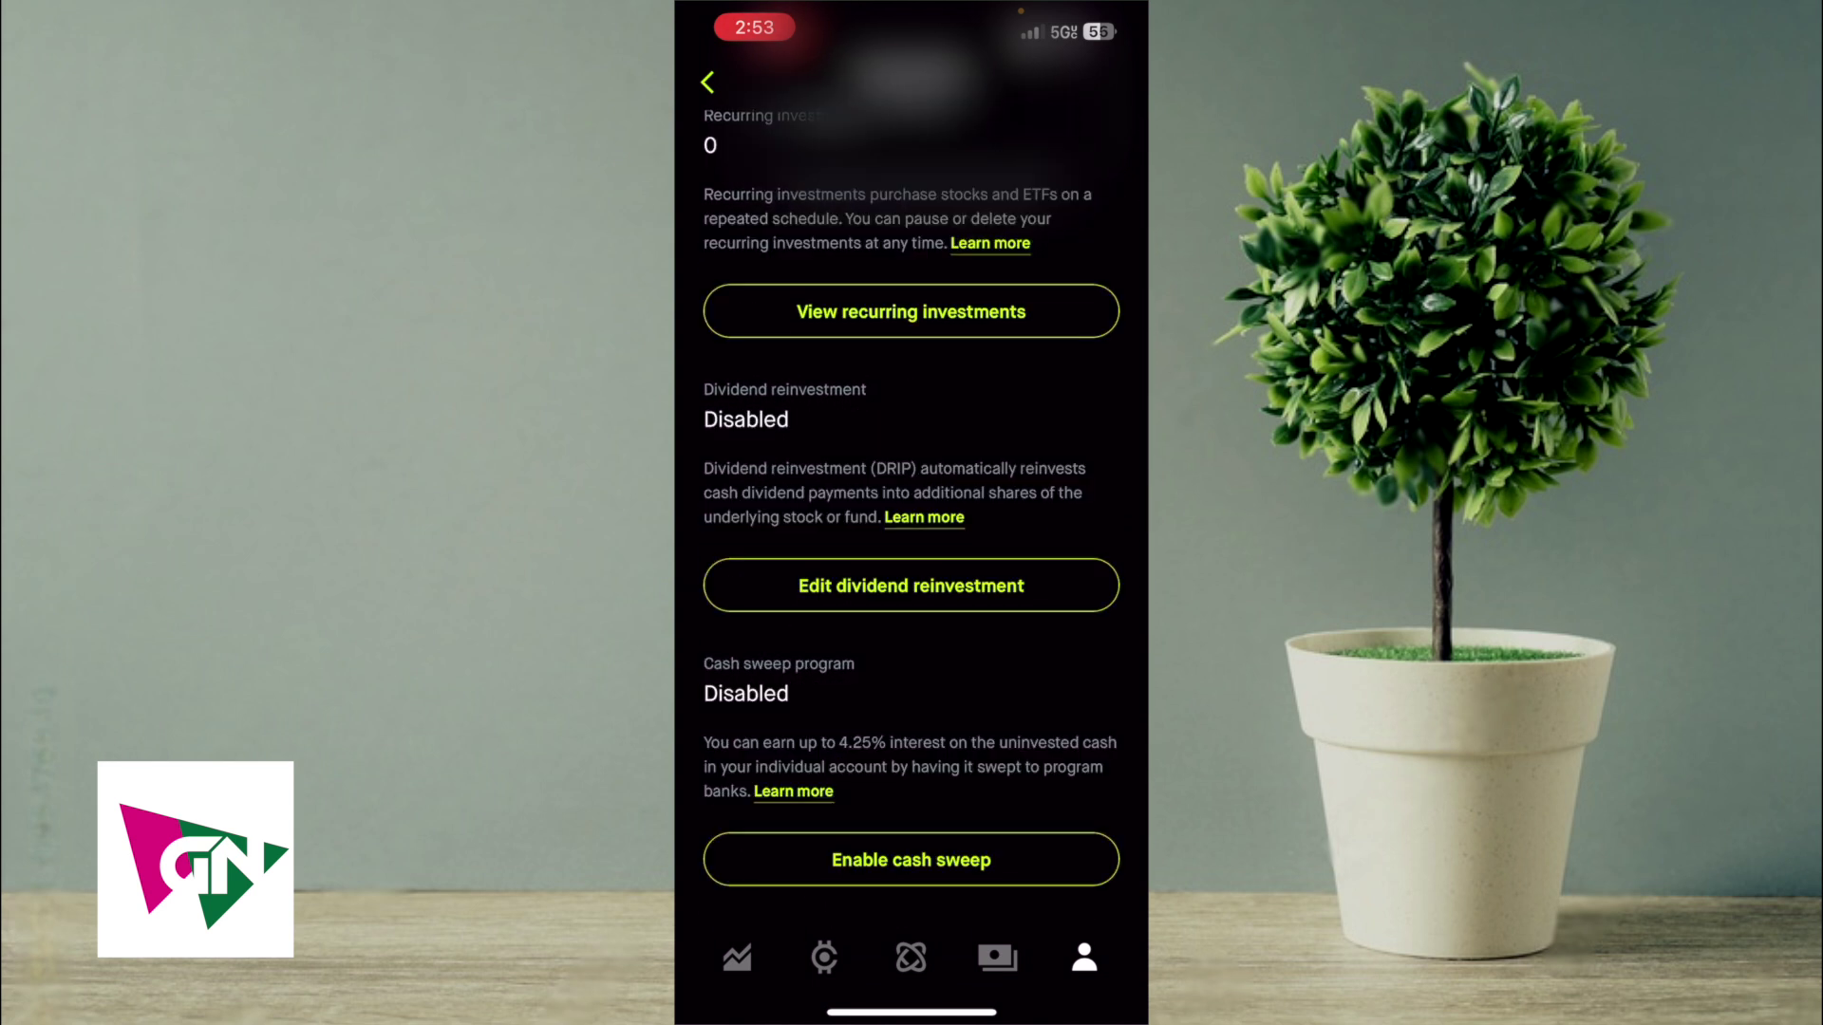
left_click(911, 585)
Step: Switch on the Individual account's Dividend reinvestment toggle
left_click(1089, 143)
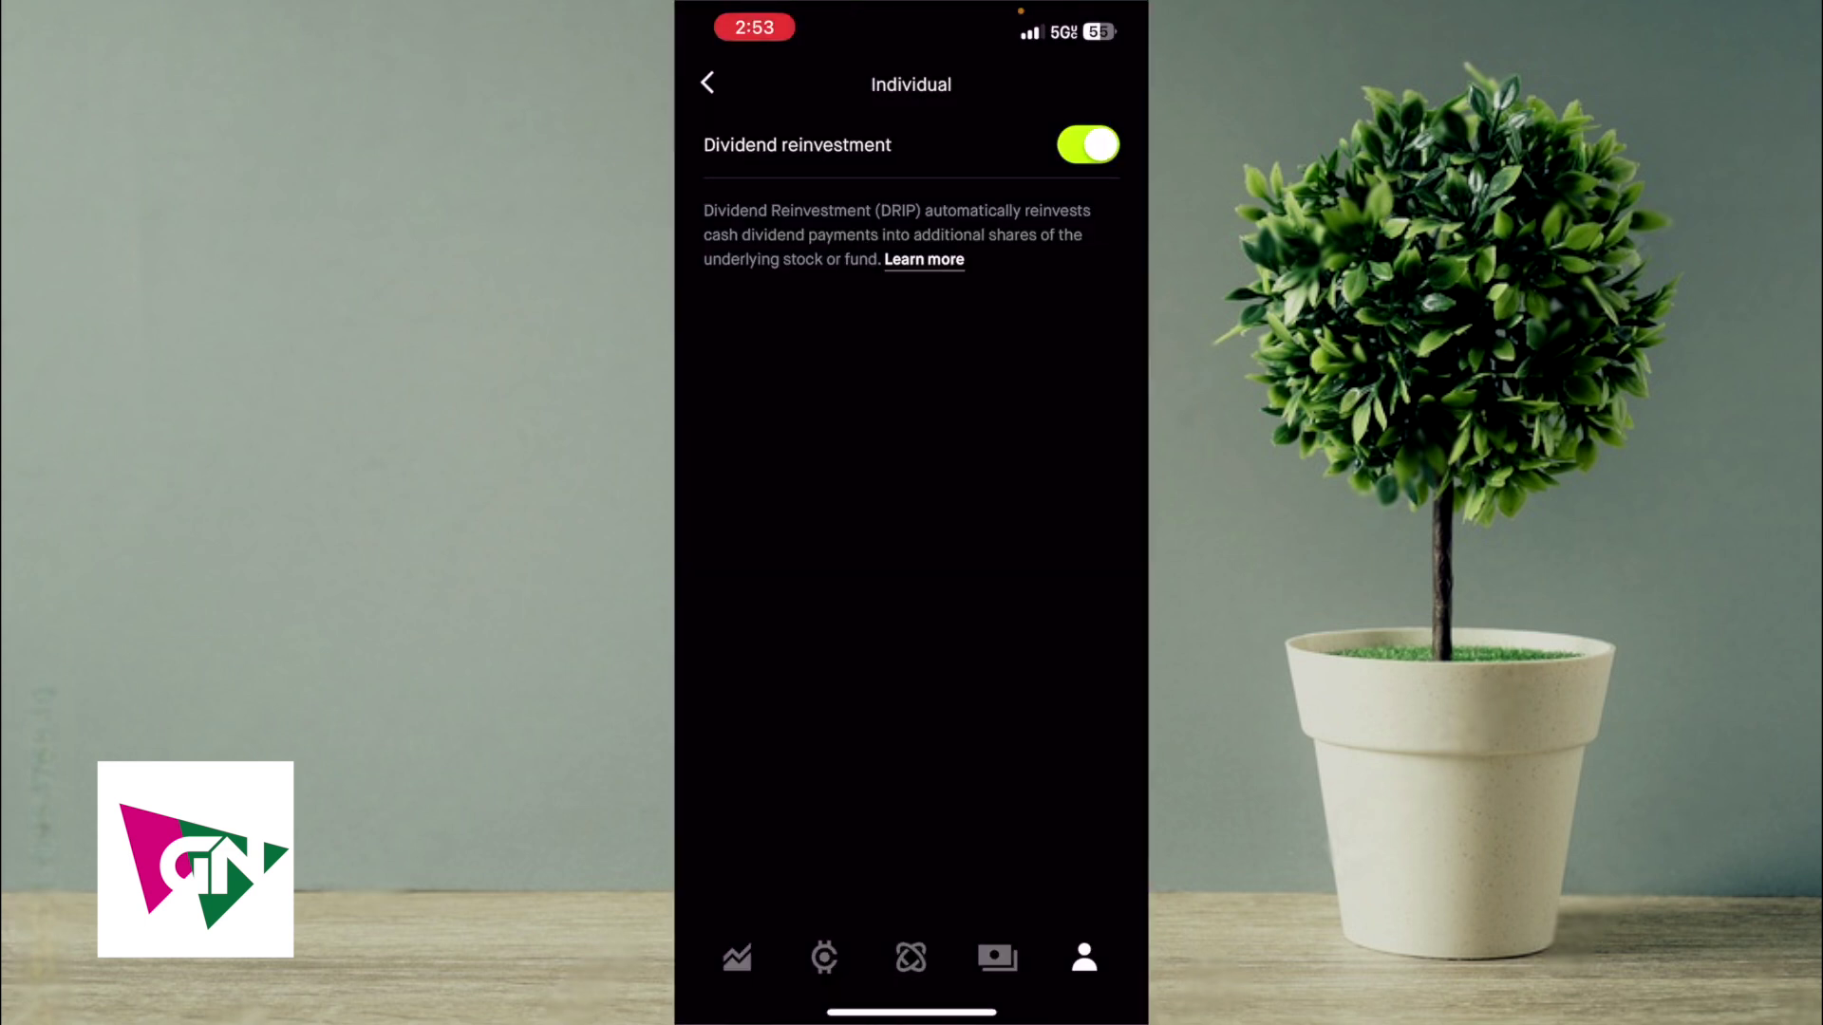